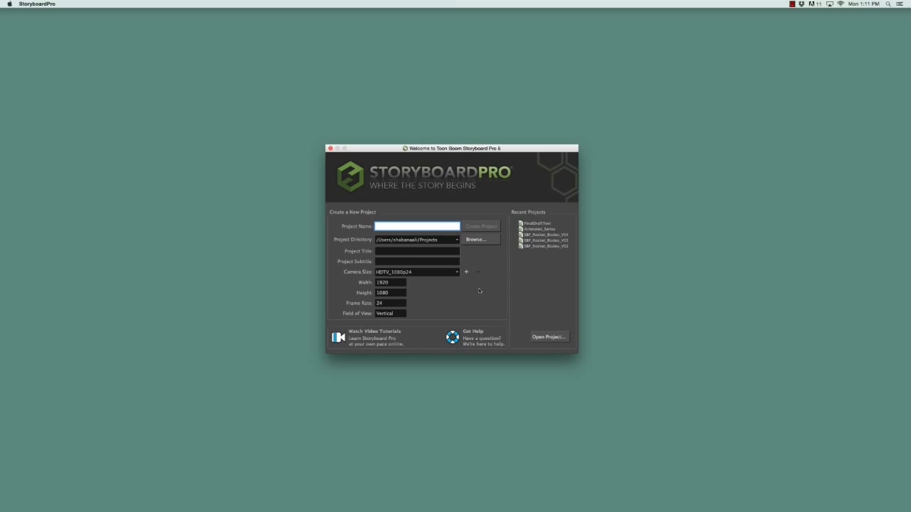
Open the recent project Animated_Series, and view the New Project settings without creating a project.
click(535, 230)
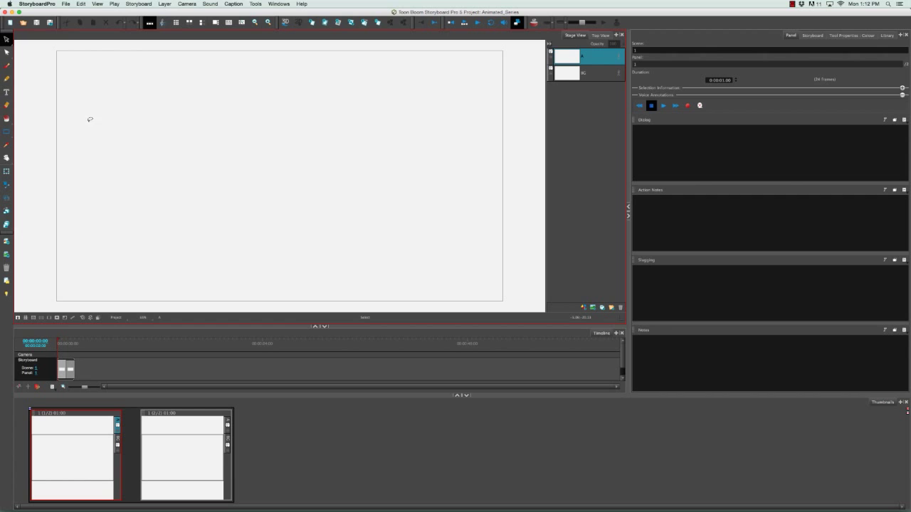
click(10, 22)
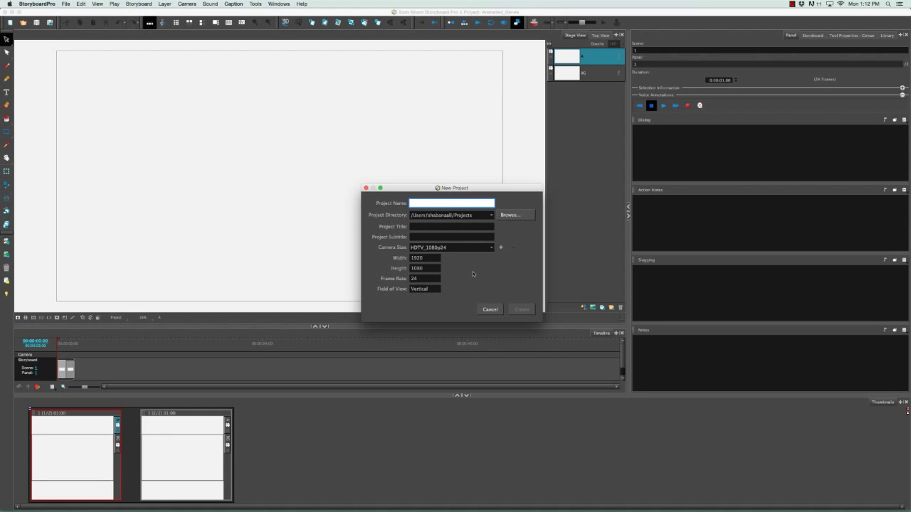
click(489, 309)
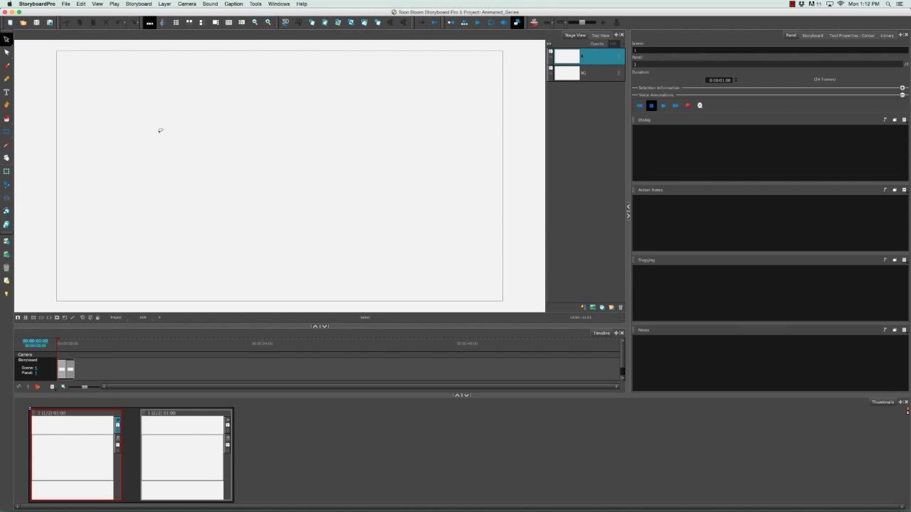
Open the project properties' resolution settings and choose the HDTV preset.
click(139, 3)
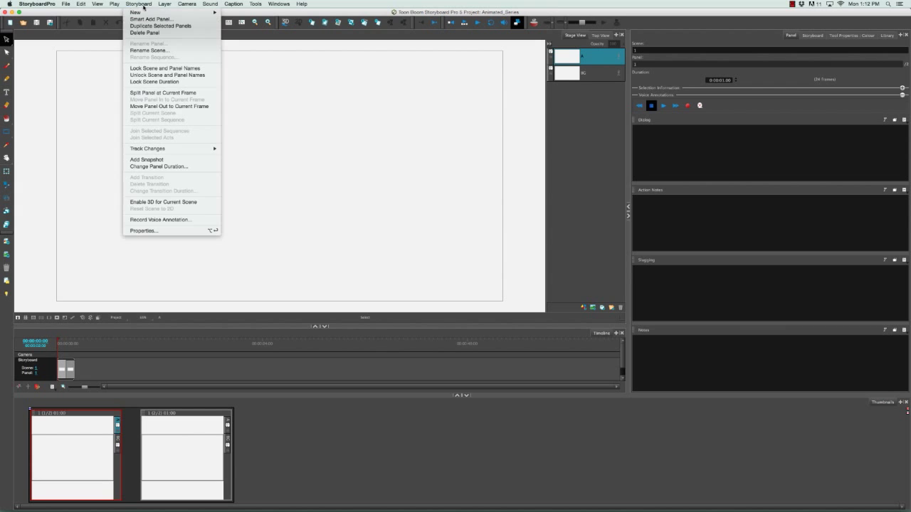
click(167, 231)
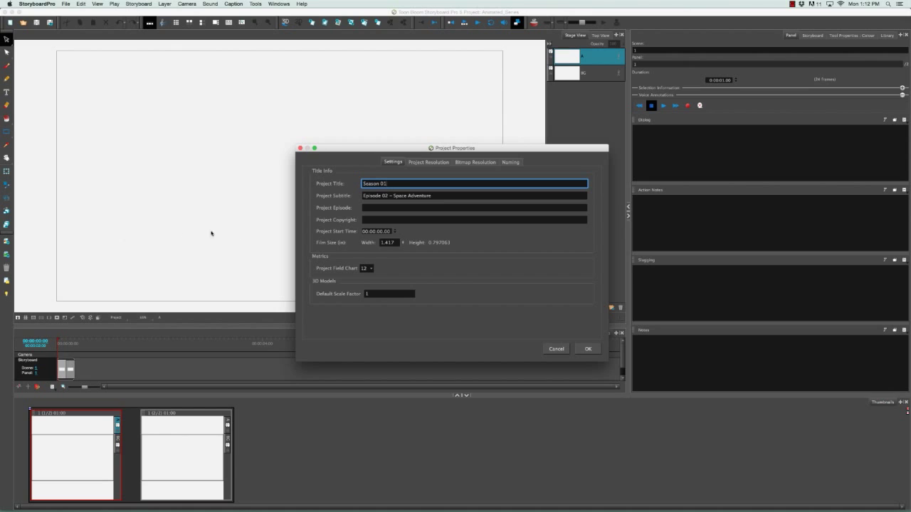
click(434, 162)
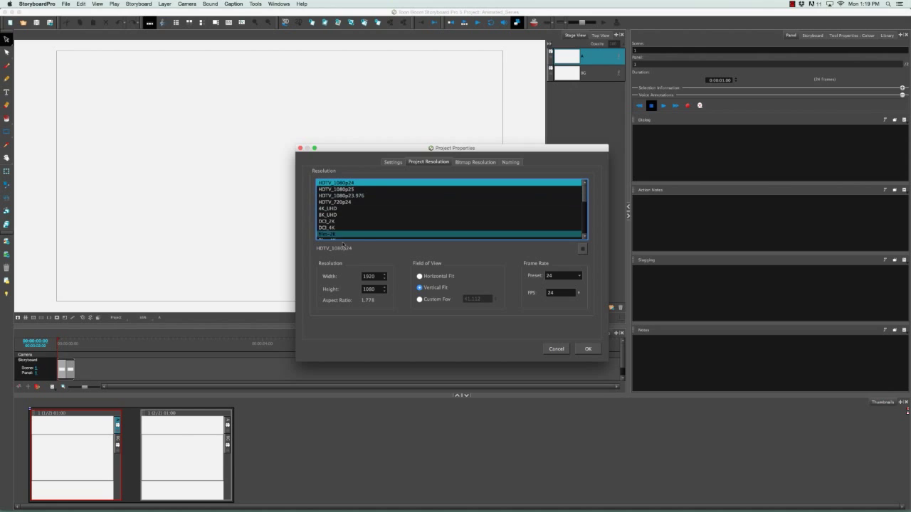
scroll(585, 201, down, 1)
drag(585, 202, 587, 235)
click(341, 233)
click(335, 227)
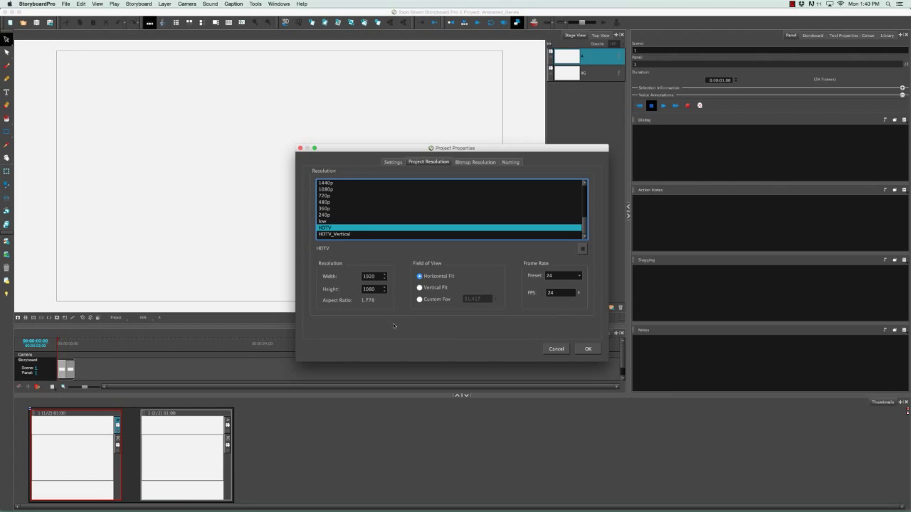
Lower the project resolution's height to 1070 pixels.
click(384, 291)
click(384, 292)
click(385, 295)
click(384, 295)
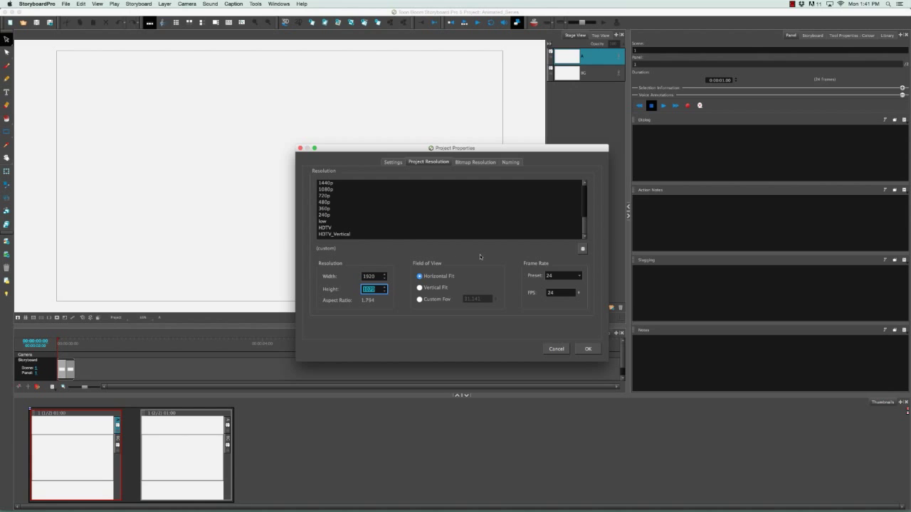
Set the project resolution to 800 wide by 600 high with the field of view on Vertical Fit.
key(shift+Tab)
text(8)
key(Tab)
text(600)
click(419, 288)
Set the project's frame rate to a custom value of 9 FPS.
click(569, 277)
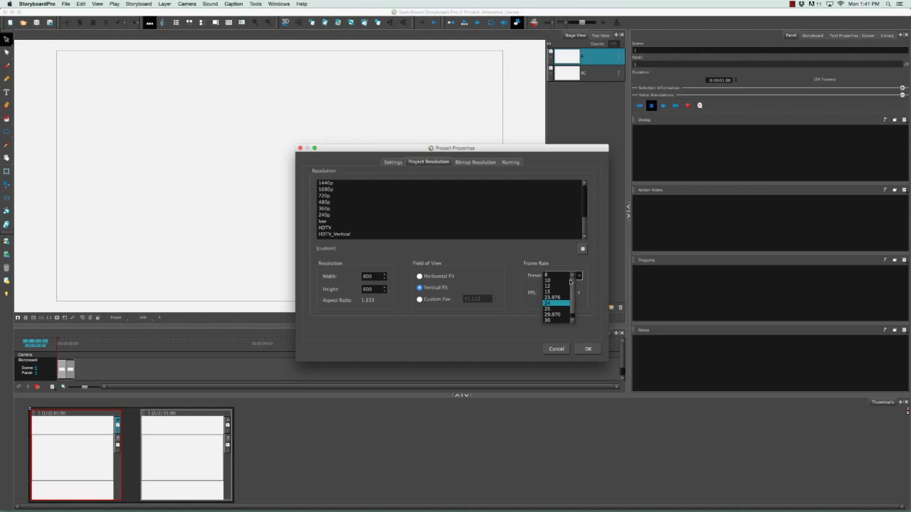
click(556, 287)
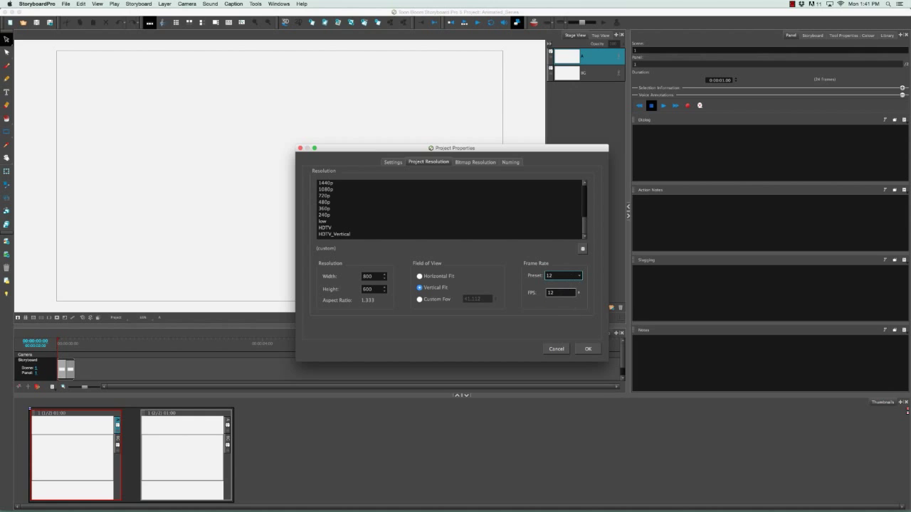
double_click(551, 293)
text(9)
click(582, 277)
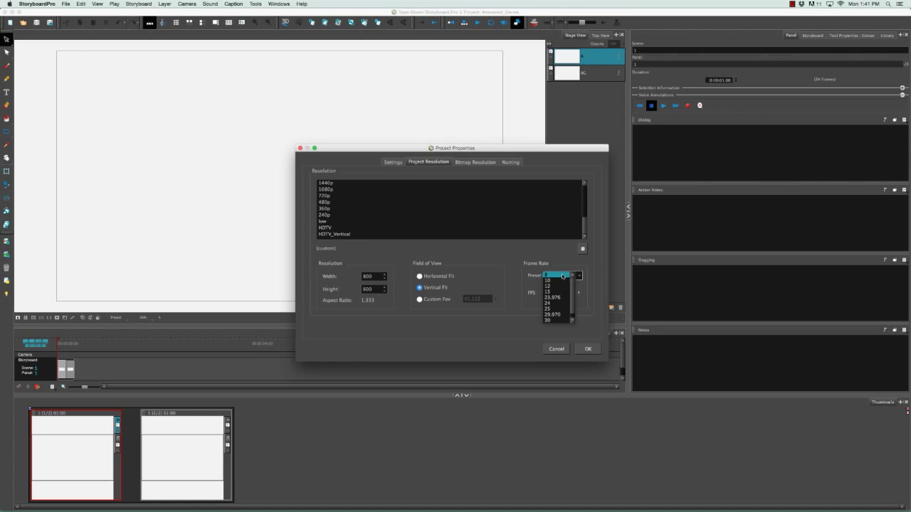
click(588, 287)
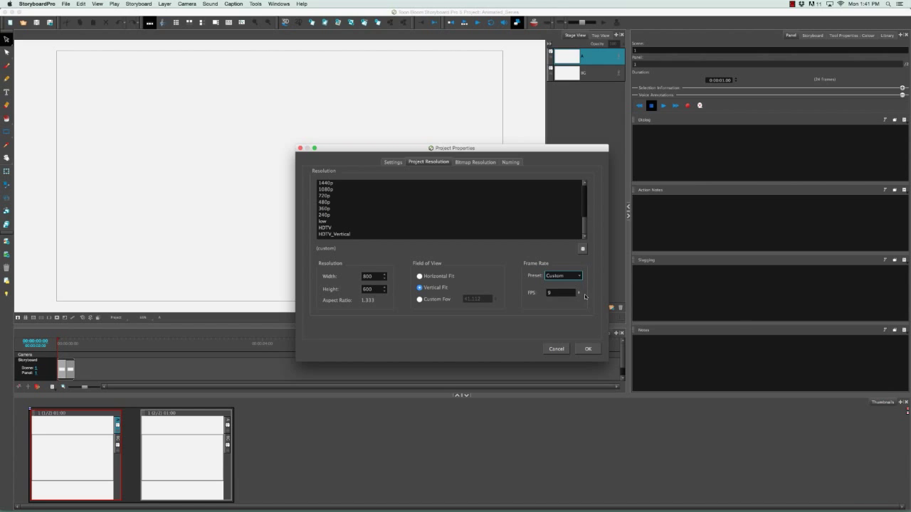
click(578, 293)
Save the current resolution as a preset named Custom, select it in the resolution list, and apply the project properties.
click(582, 249)
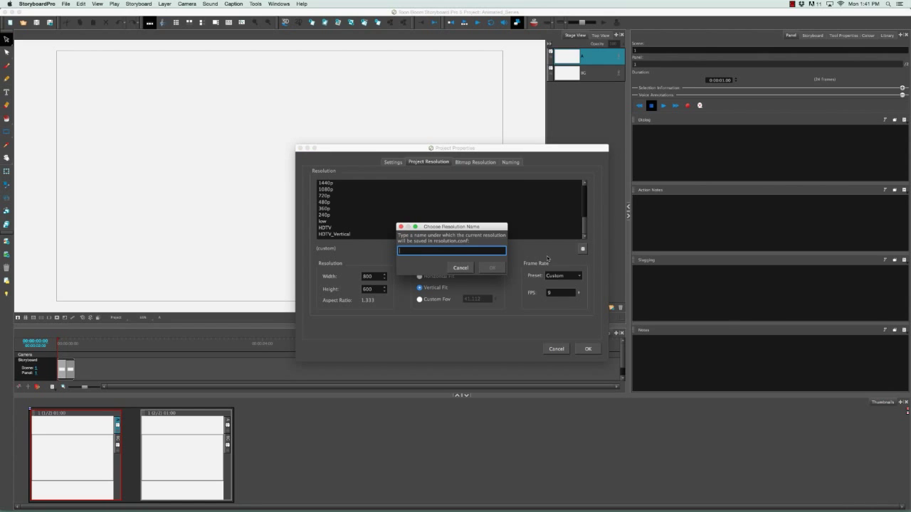
text(Custom)
click(493, 267)
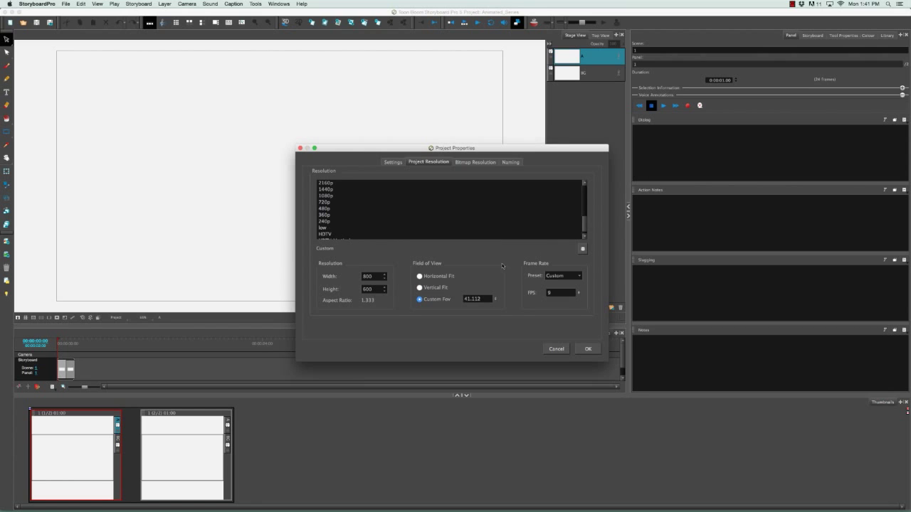
click(585, 227)
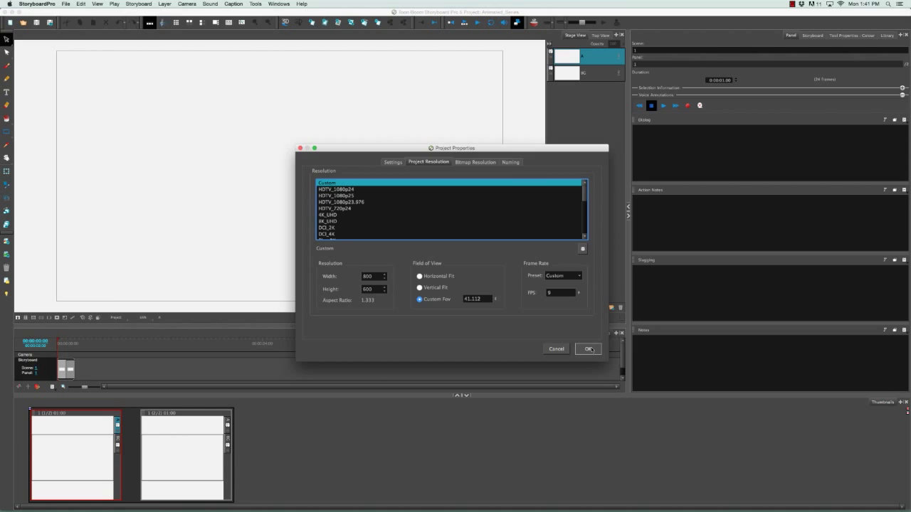
click(589, 349)
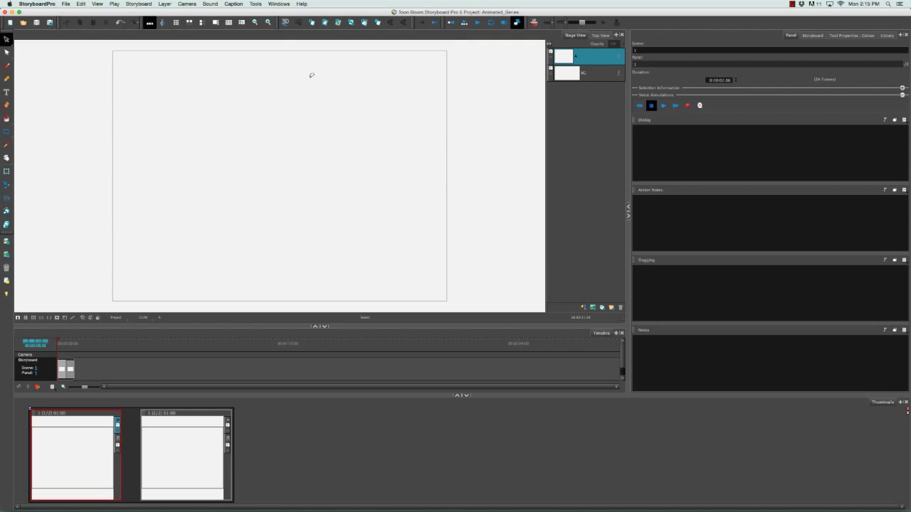
Show the Welcome Screen, check the Custom camera size and its settings, and close the screen.
click(302, 5)
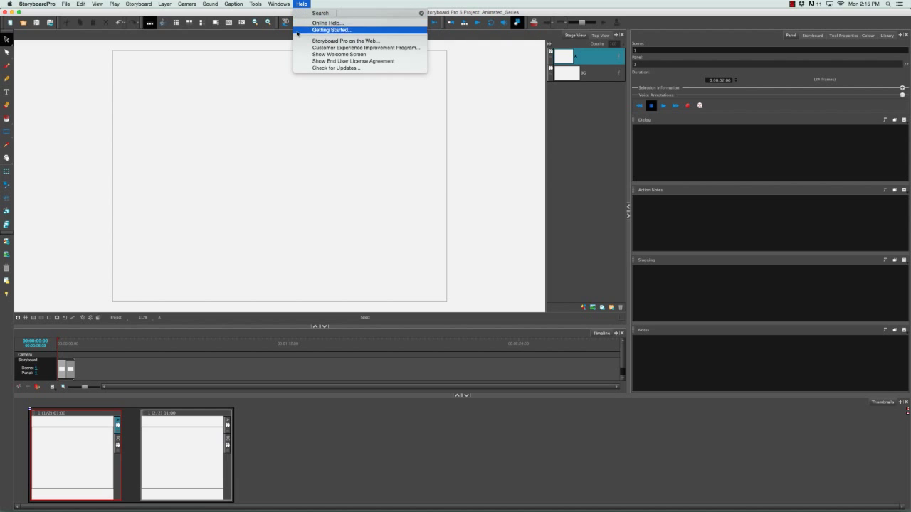
click(301, 55)
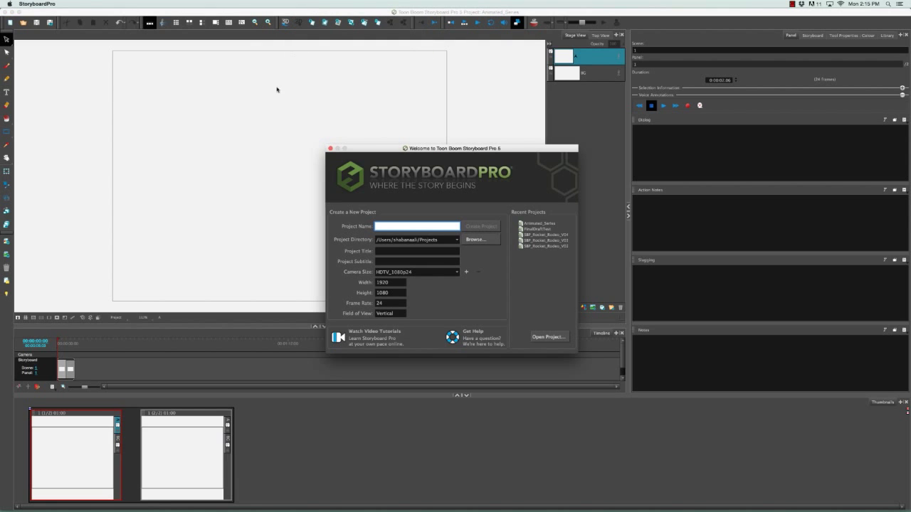
click(459, 275)
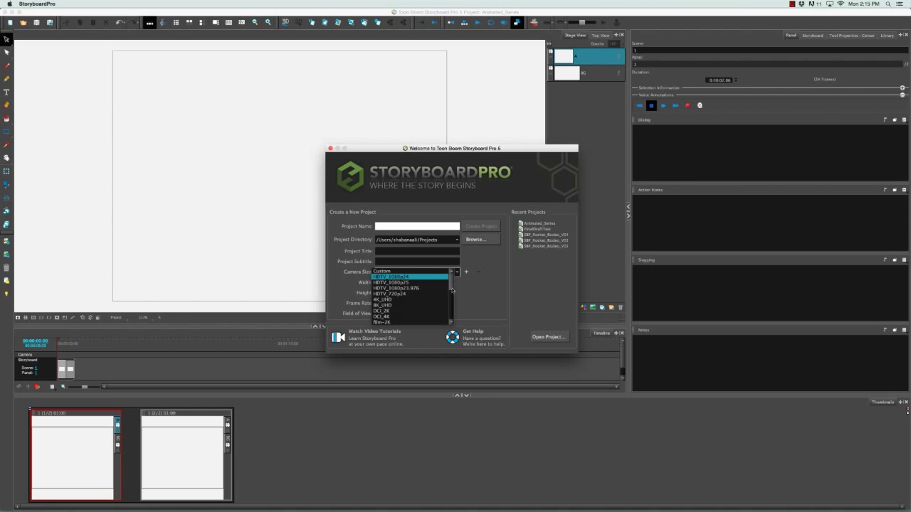
click(438, 274)
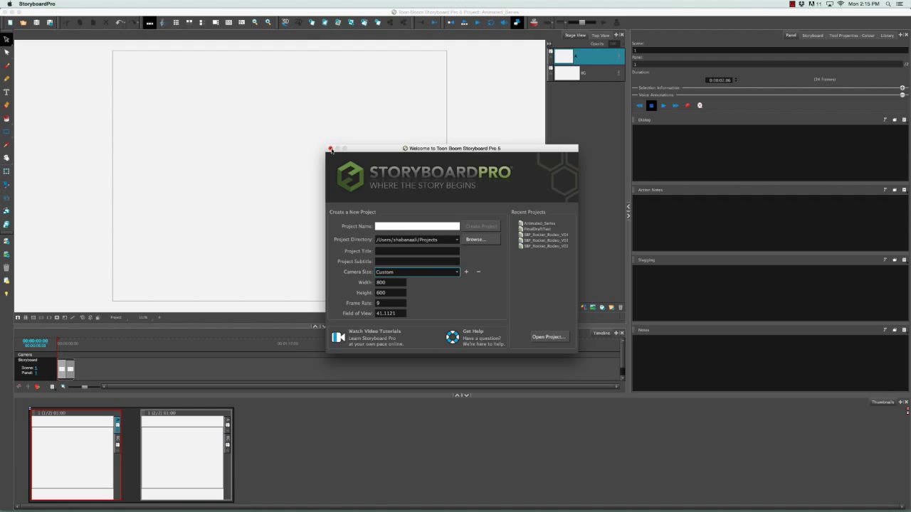
click(330, 148)
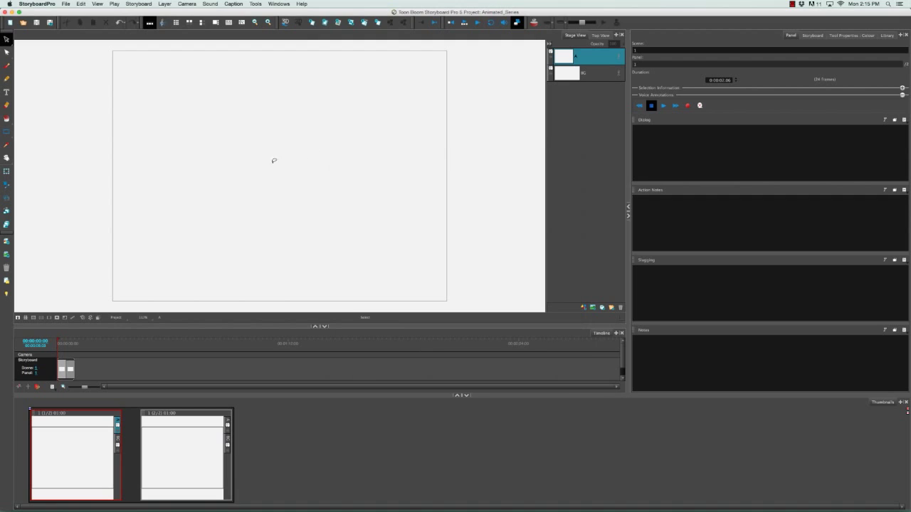
Delete the Custom camera size preset from the New Project dialog and cancel creating a project.
click(10, 24)
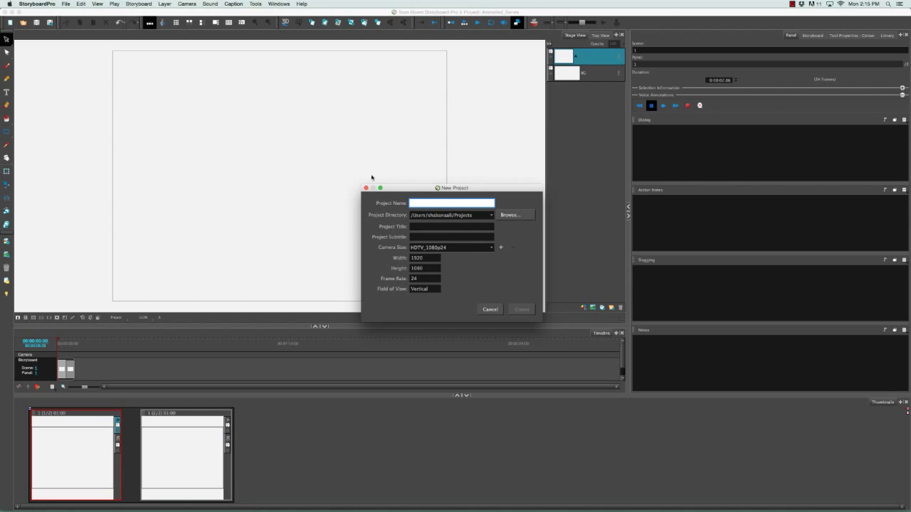
click(492, 248)
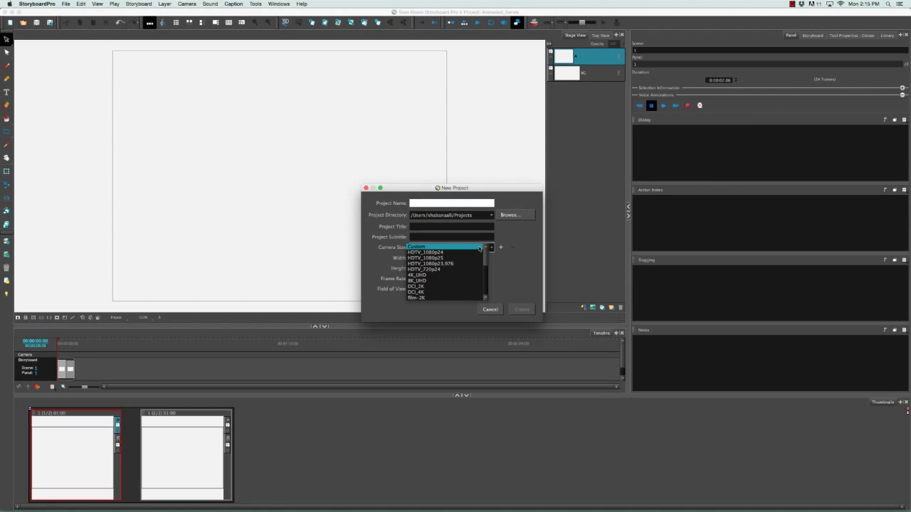
click(478, 256)
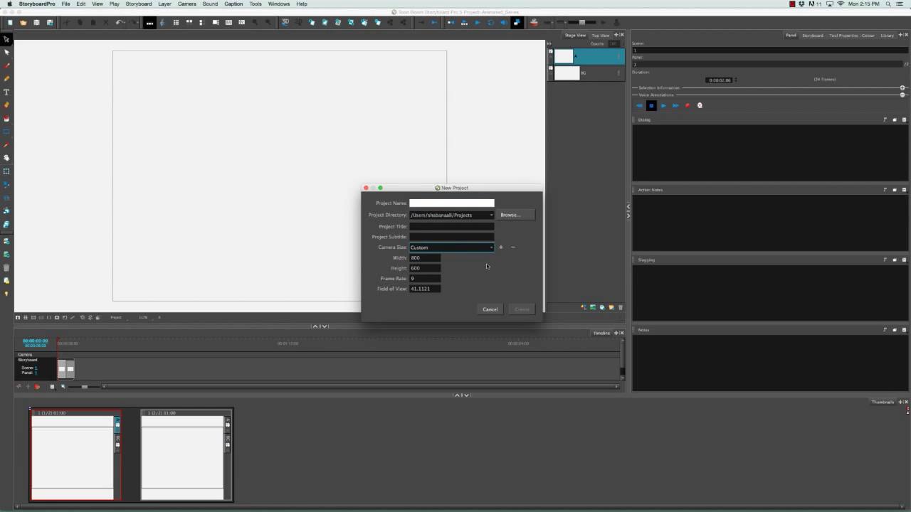
click(513, 248)
click(490, 308)
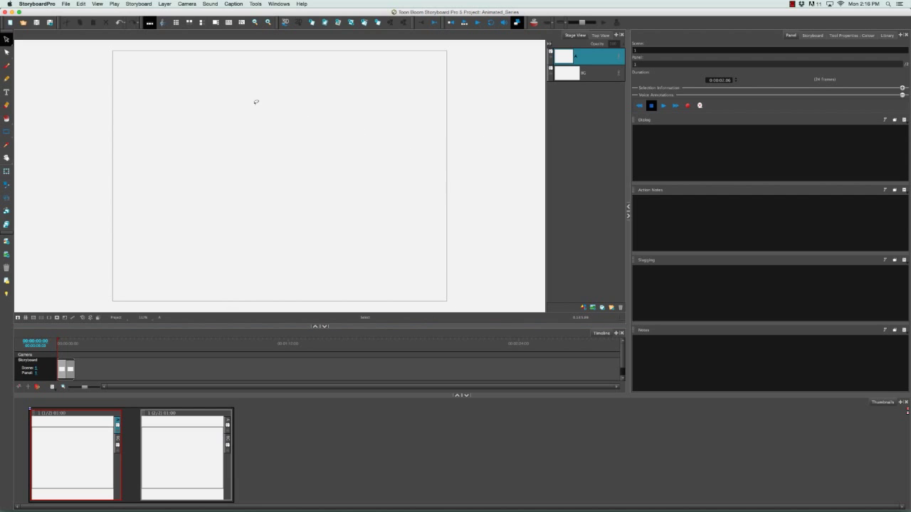
Change the project resolution to the HDTV_1080p24 preset in the project properties.
click(140, 4)
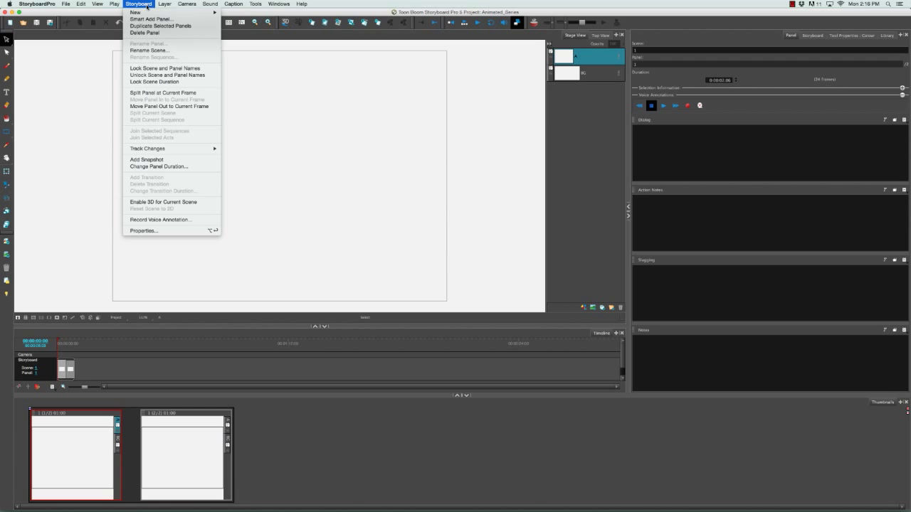
click(185, 232)
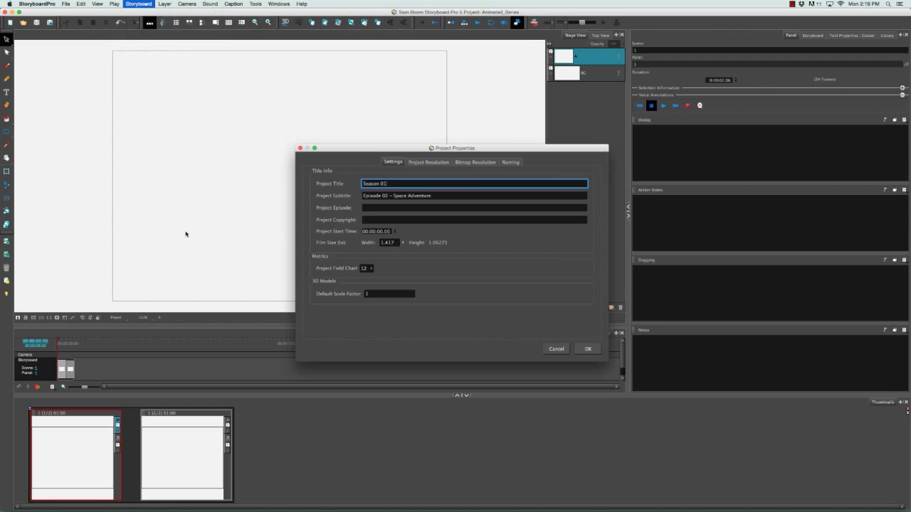
click(442, 162)
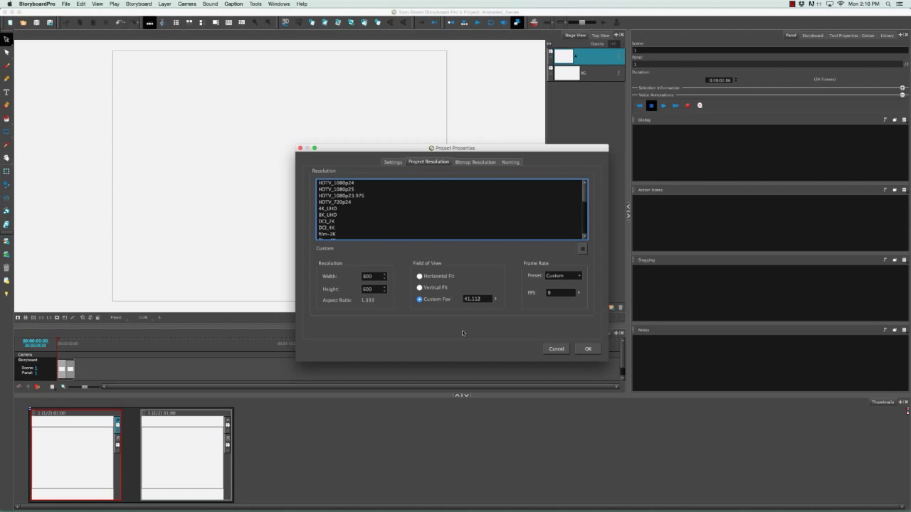
click(326, 214)
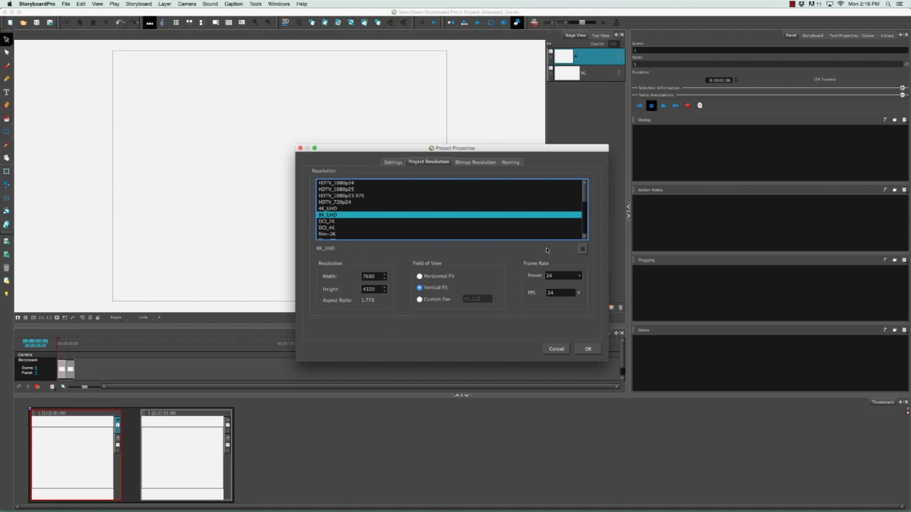
click(558, 182)
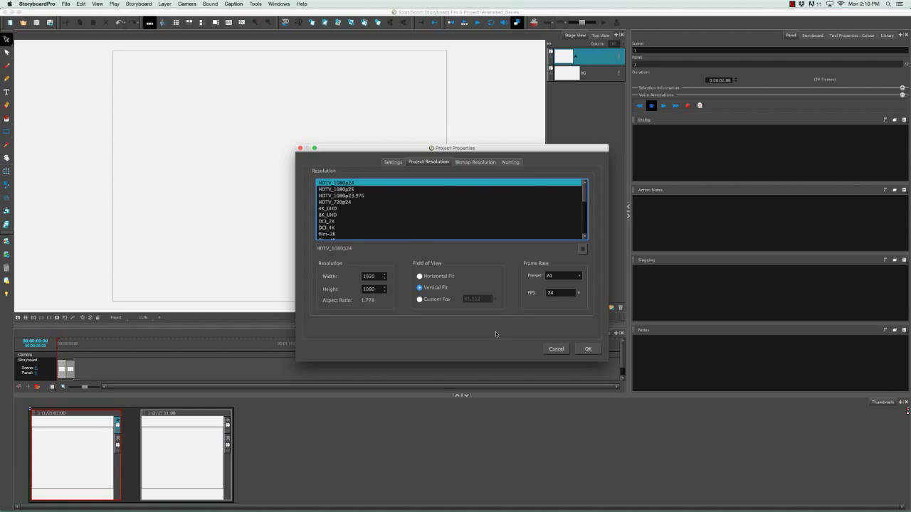
scroll(586, 195, down, 2)
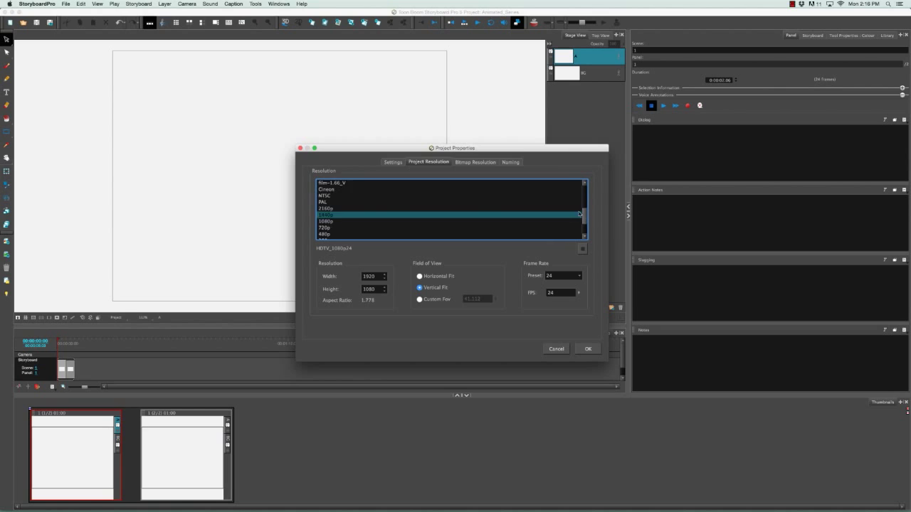
scroll(586, 196, up, 2)
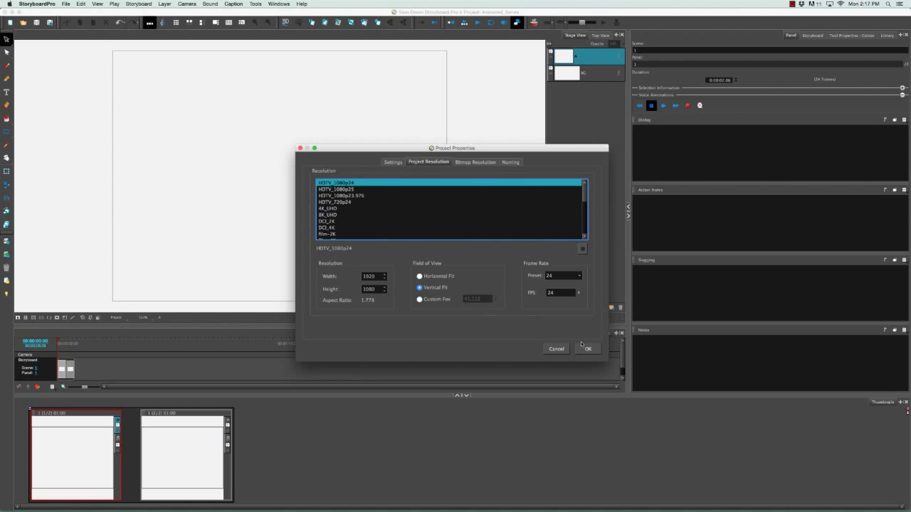